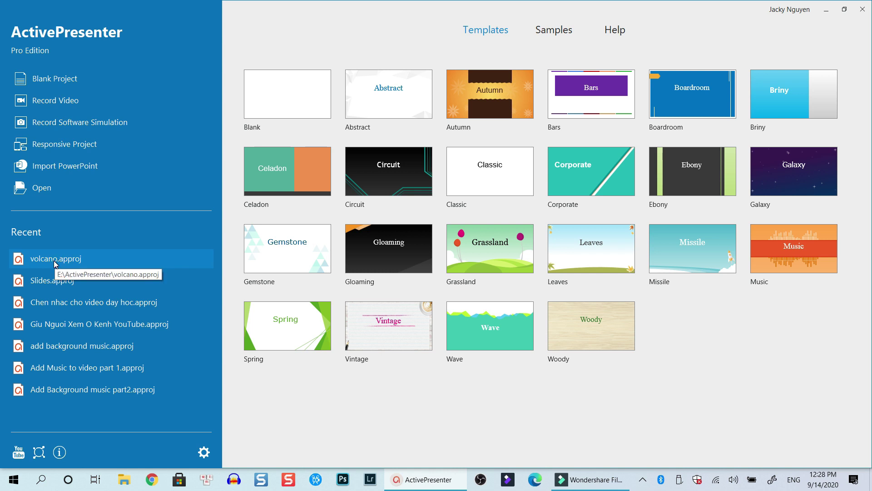
Step: Open the volcano.approj project from the recent files list
{"action": "left_click", "coordinate": [564, 28]}
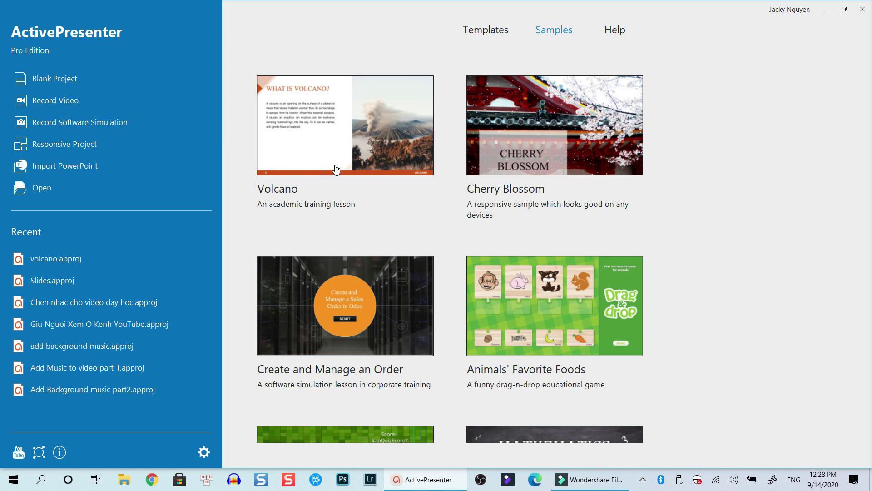
{"action": "left_click", "coordinate": [53, 258]}
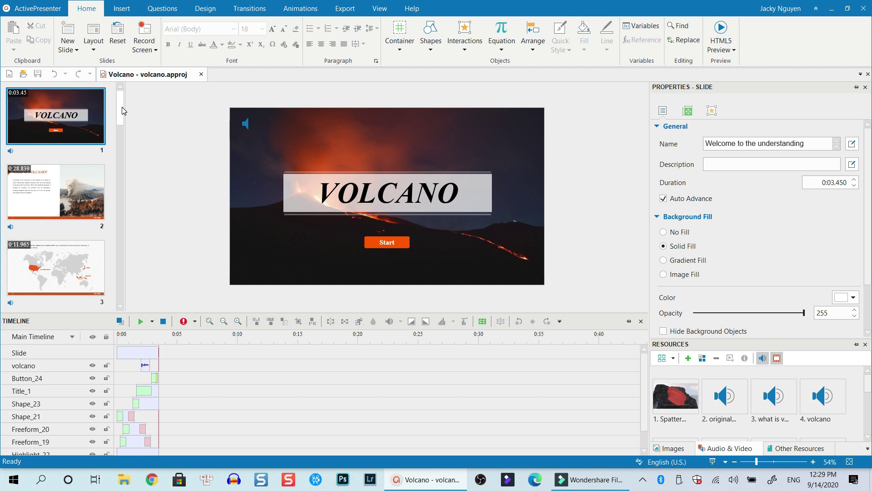
Step: Show slide 5, 'What causes volcanoes?', and select its body text and what cause_first narration audio
{"action": "left_click_drag", "start_coordinate": [122, 109], "coordinate": [122, 133]}
{"action": "left_click", "coordinate": [54, 193]}
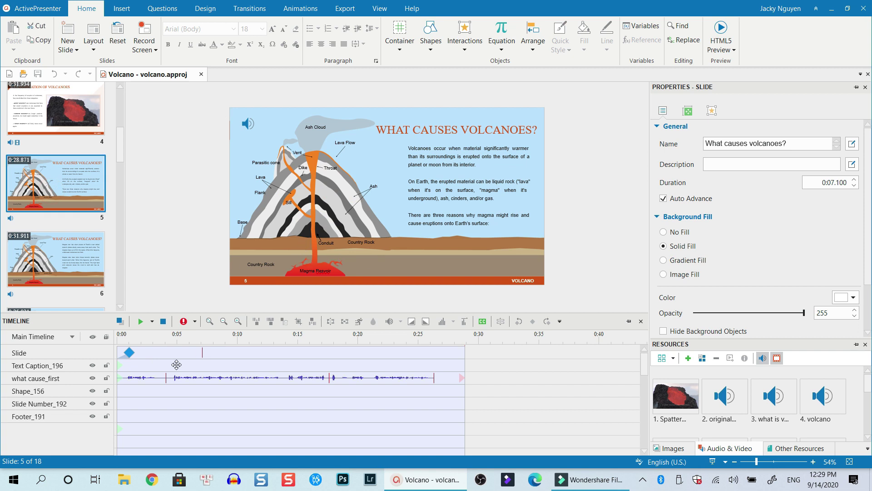
{"action": "left_click", "coordinate": [180, 399]}
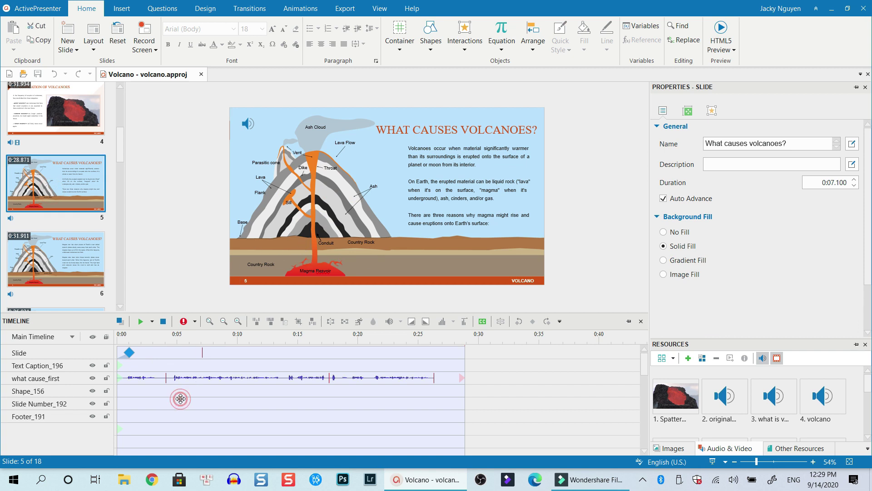
{"action": "left_click", "coordinate": [179, 391]}
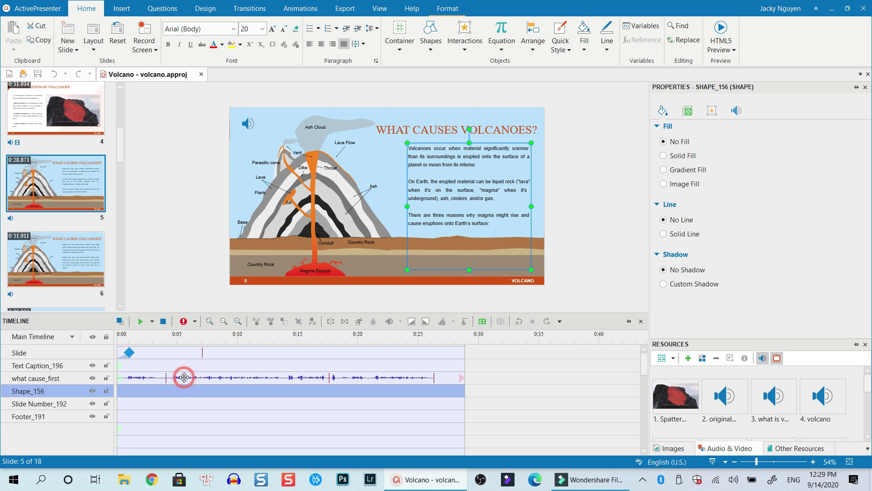
{"action": "left_click", "coordinate": [184, 377]}
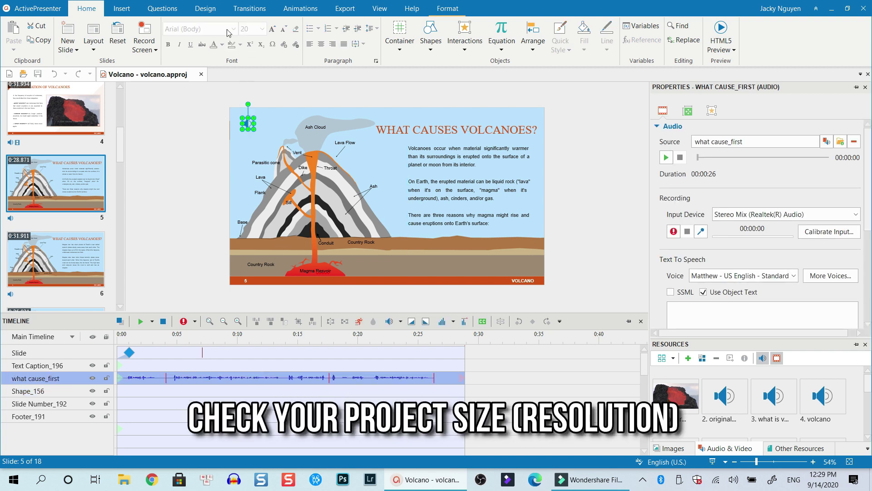
{"action": "left_click", "coordinate": [205, 13]}
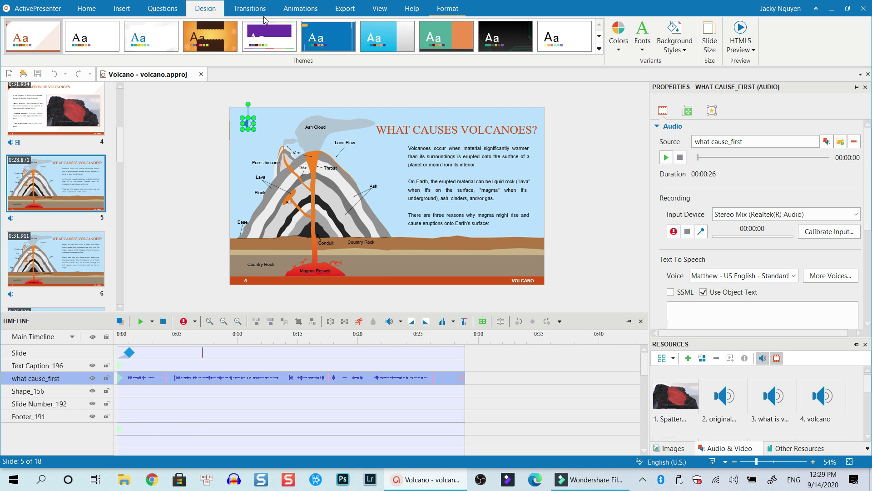
{"action": "left_click", "coordinate": [710, 43]}
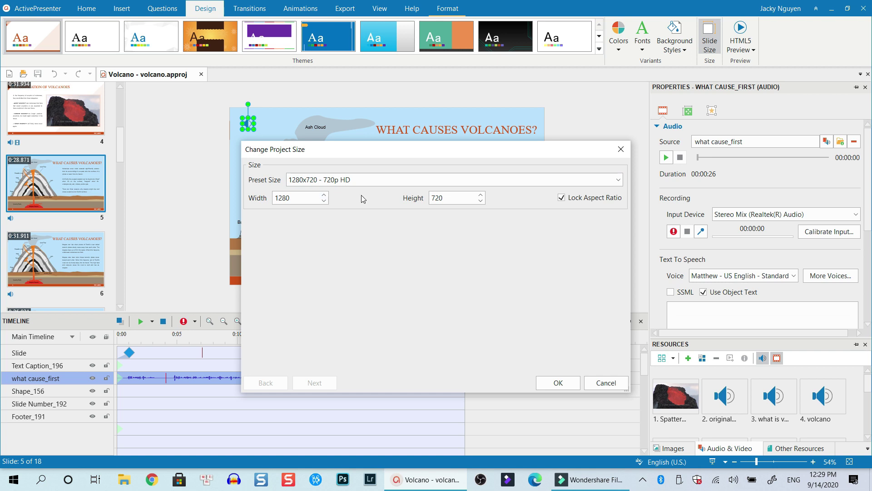
{"action": "left_click", "coordinate": [558, 382]}
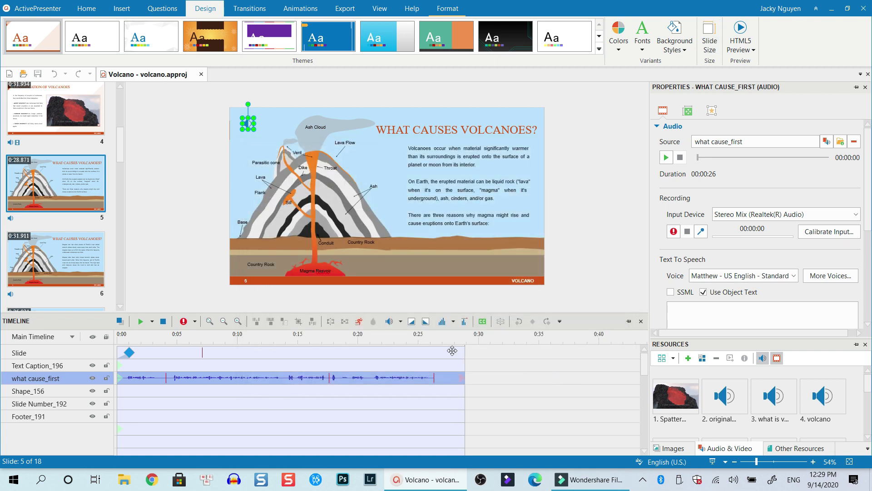
Step: Copy slide 5 and create a new Blank Project from the application menu
{"action": "right_click", "coordinate": [64, 190]}
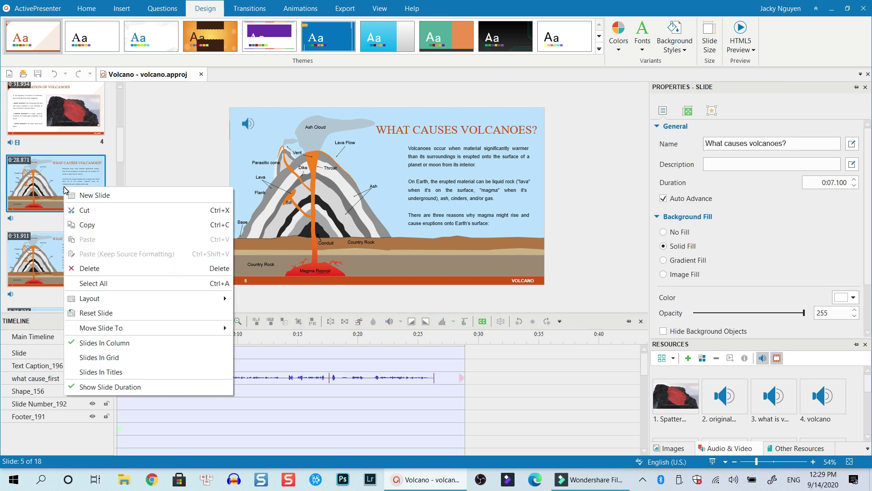
{"action": "left_click", "coordinate": [86, 225]}
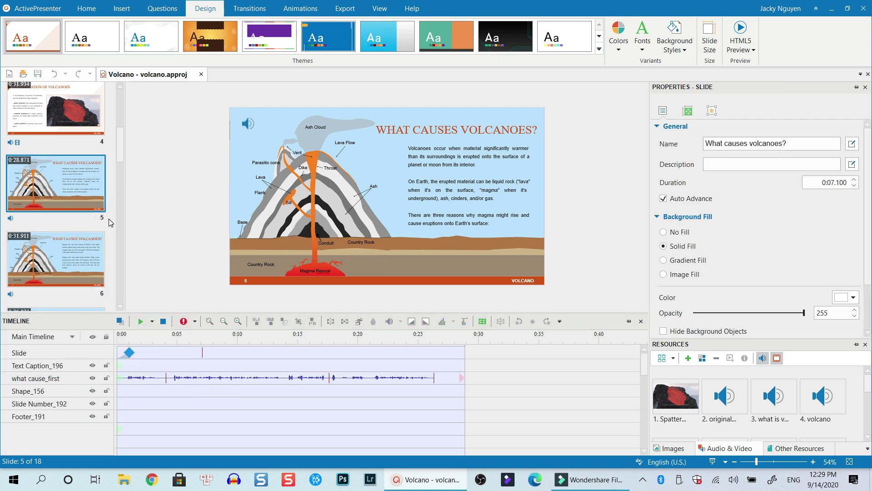
{"action": "left_click", "coordinate": [31, 13]}
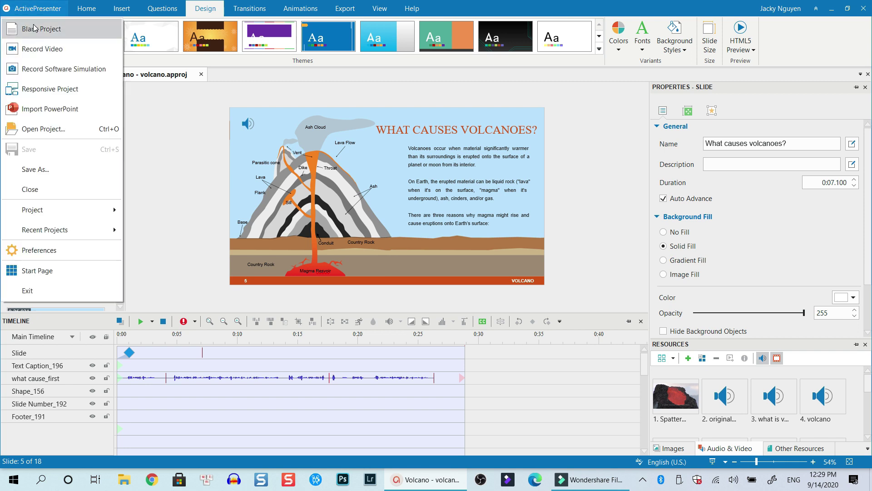
{"action": "left_click", "coordinate": [34, 28]}
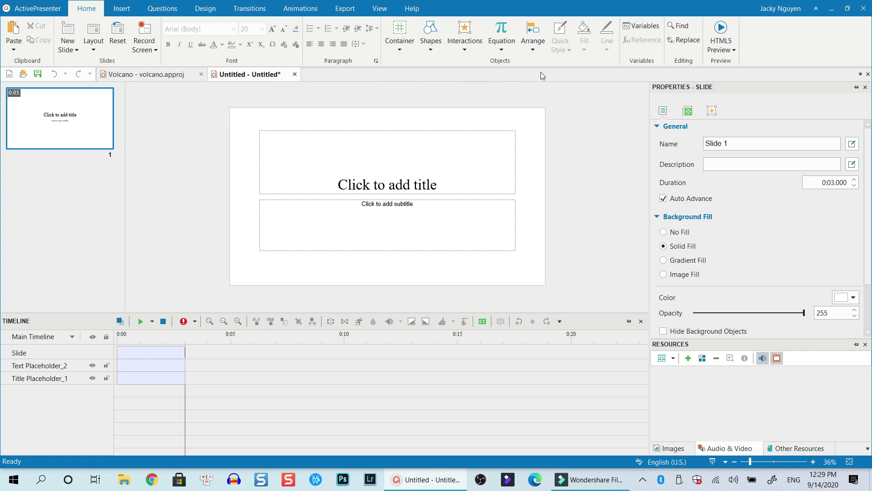
Step: Set the Untitled project's slide size to the 1280x720 - 720p HD preset, scaling all objects to fit
{"action": "left_click", "coordinate": [142, 75]}
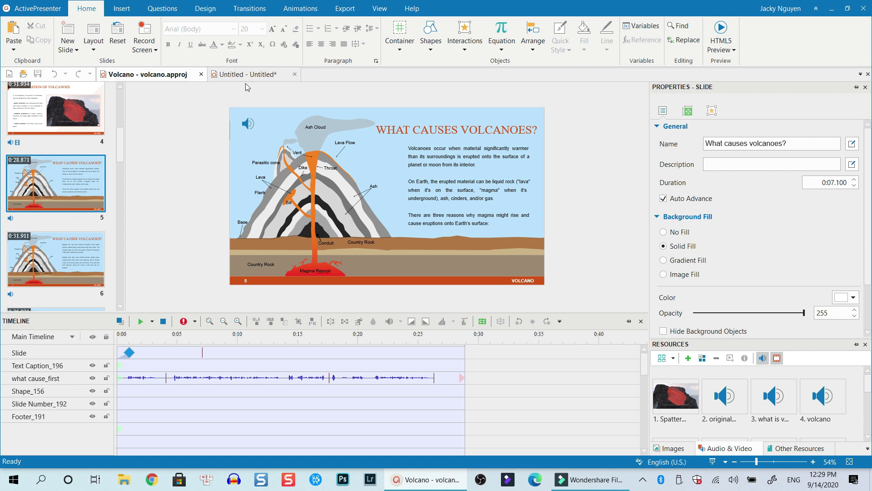
{"action": "left_click", "coordinate": [249, 76]}
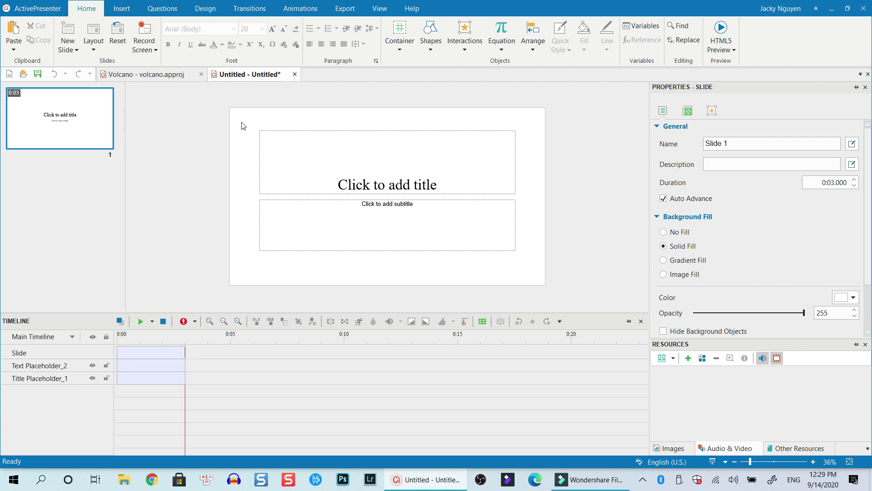
{"action": "left_click", "coordinate": [205, 8]}
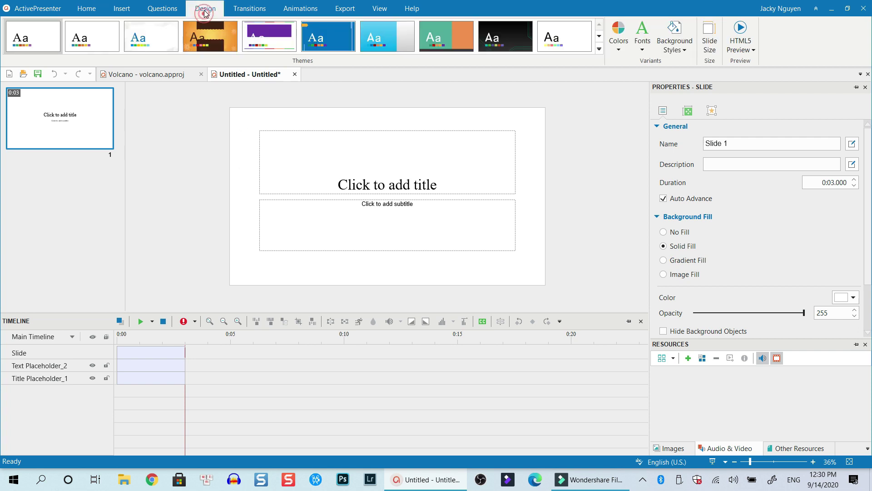
{"action": "left_click", "coordinate": [708, 44]}
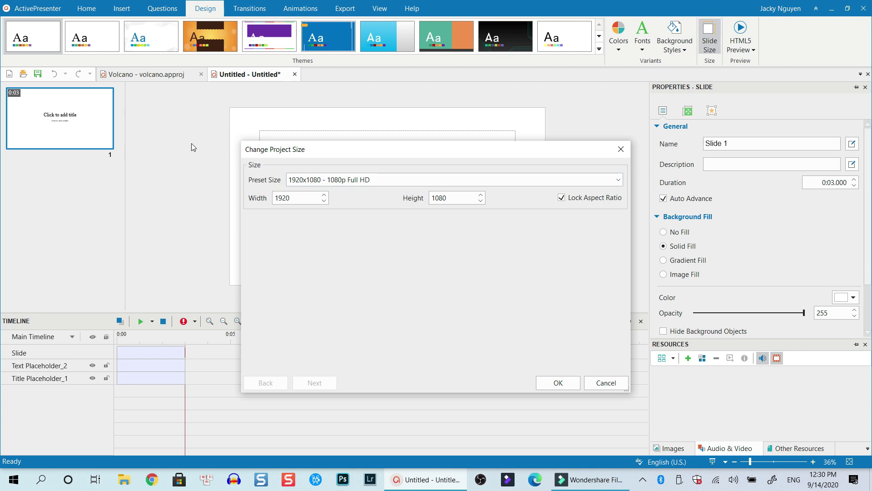
{"action": "left_click", "coordinate": [410, 183]}
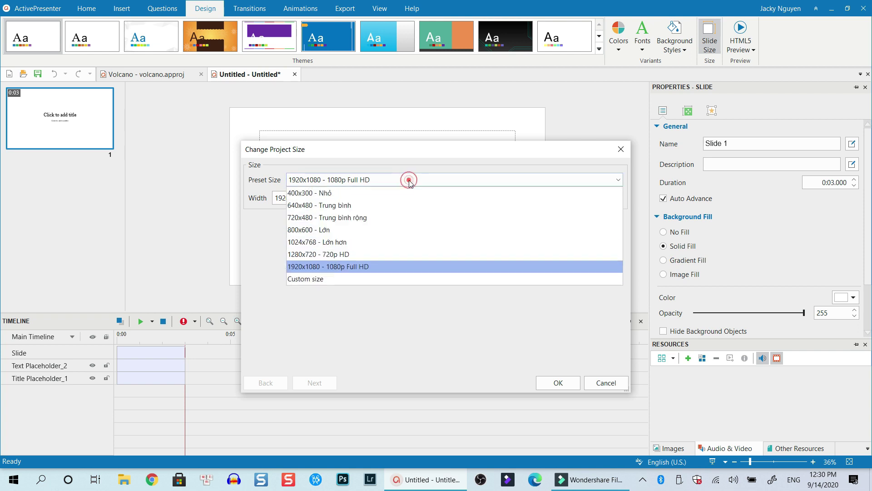
{"action": "left_click", "coordinate": [329, 255]}
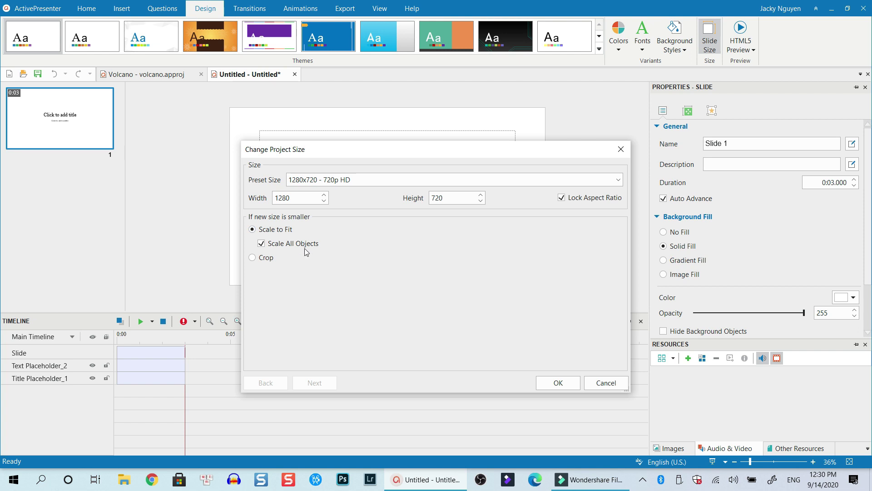
{"action": "left_click", "coordinate": [553, 383]}
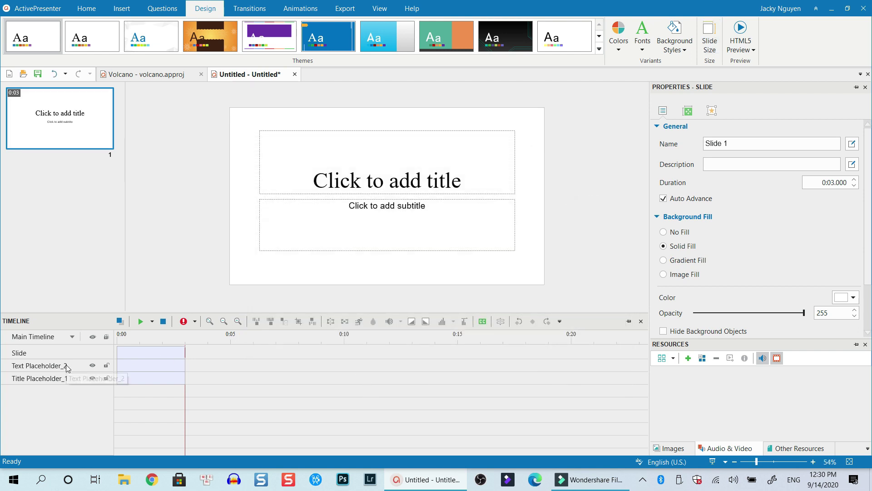
Step: Delete the empty placeholders, paste the volcano slide, and remove blank Slide 1
{"action": "left_click", "coordinate": [151, 365]}
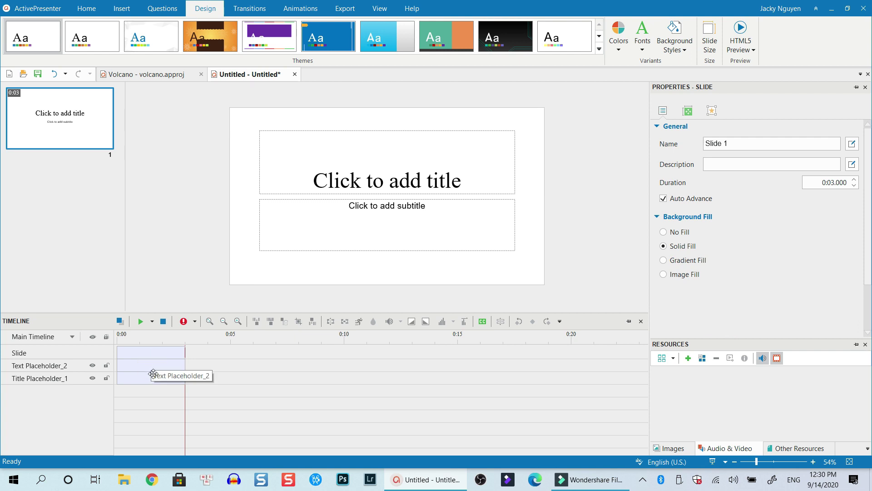
{"action": "left_click", "coordinate": [153, 377], "text": "ctrl"}
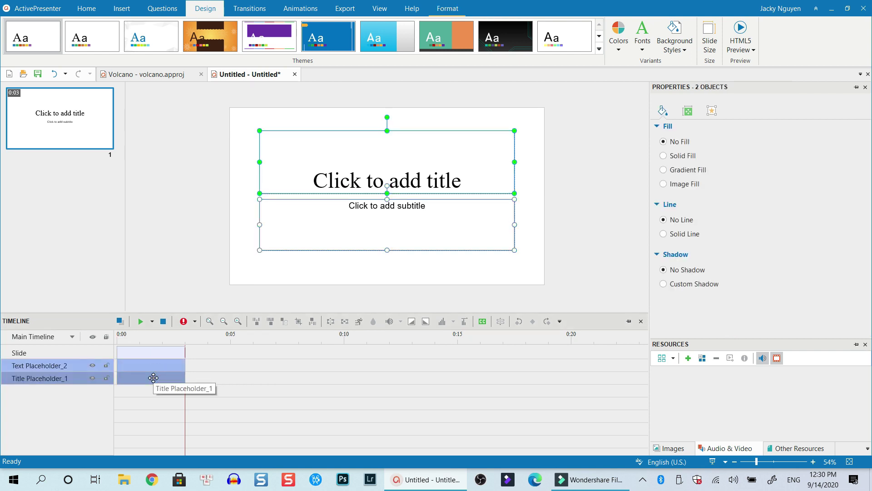
{"action": "key", "text": "Delete"}
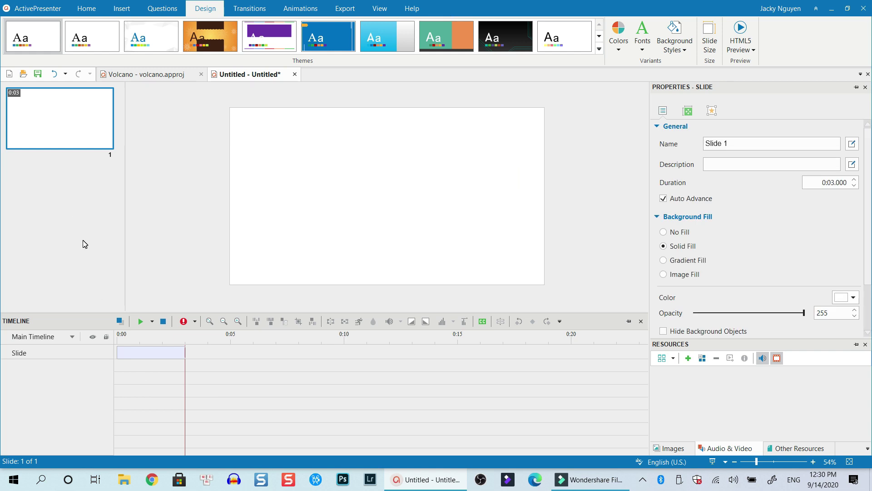
{"action": "key", "text": "ctrl+v"}
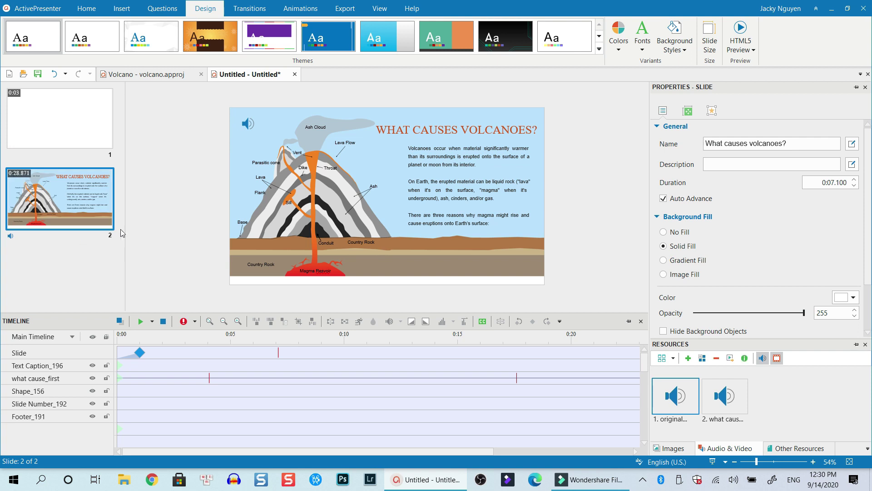
{"action": "left_click", "coordinate": [242, 399]}
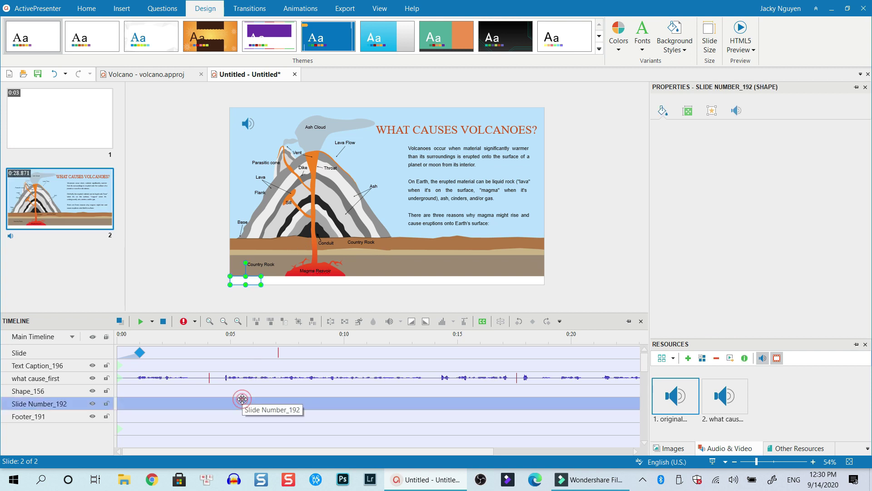
{"action": "left_click", "coordinate": [63, 135]}
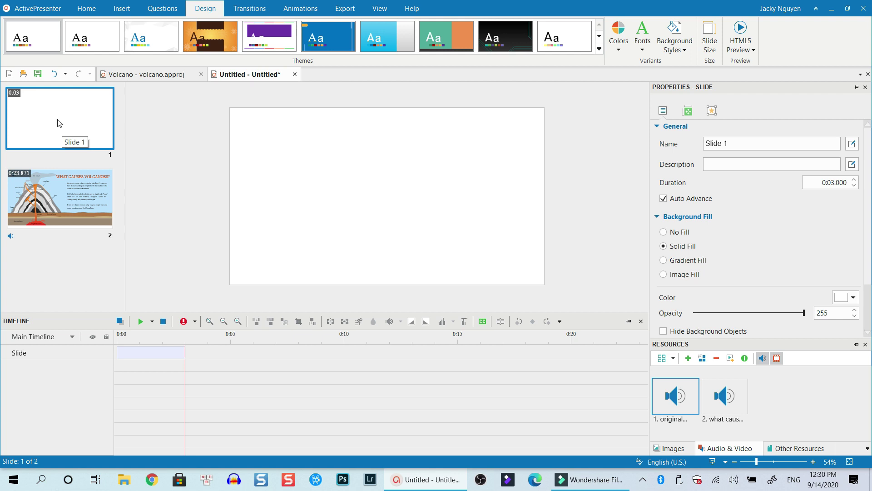
{"action": "key", "text": "Delete"}
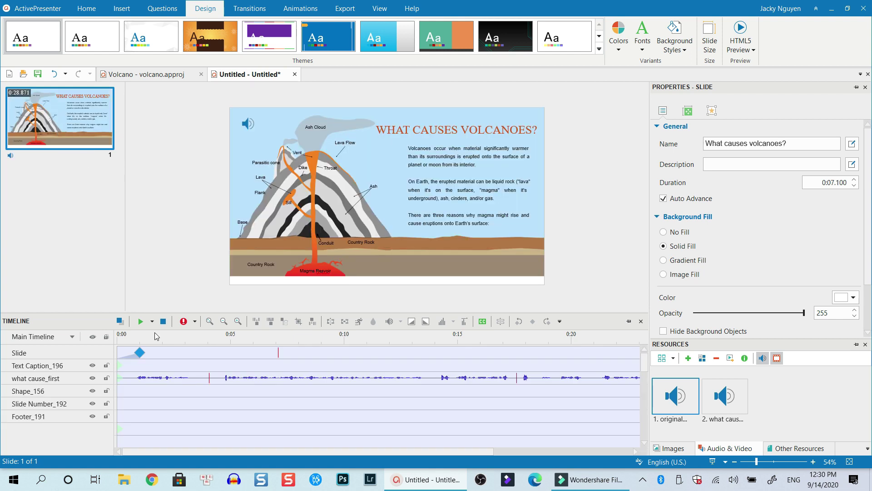
Step: Preview the pasted slide's animation from the start of the timeline
{"action": "left_click", "coordinate": [120, 339]}
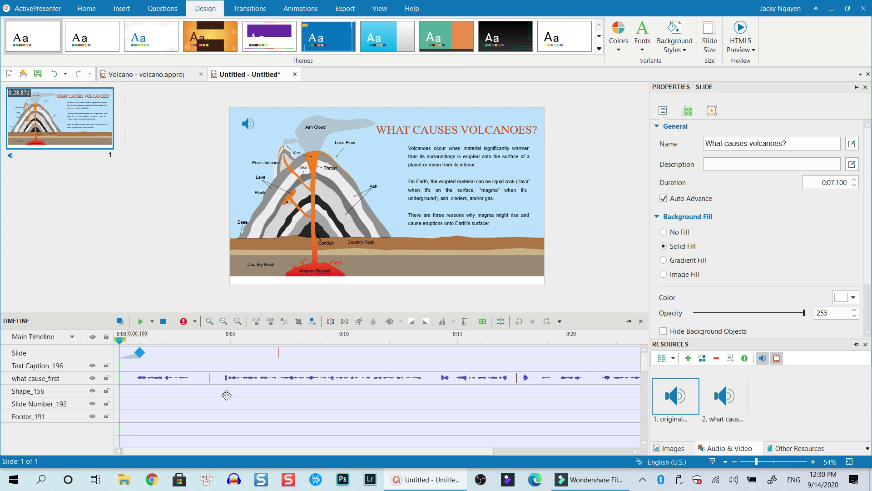
{"action": "key", "text": "space"}
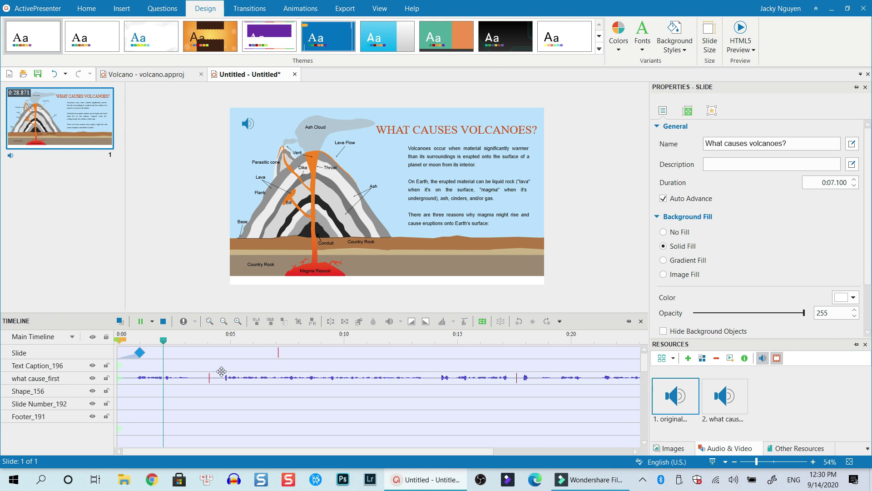
{"action": "key", "text": "space"}
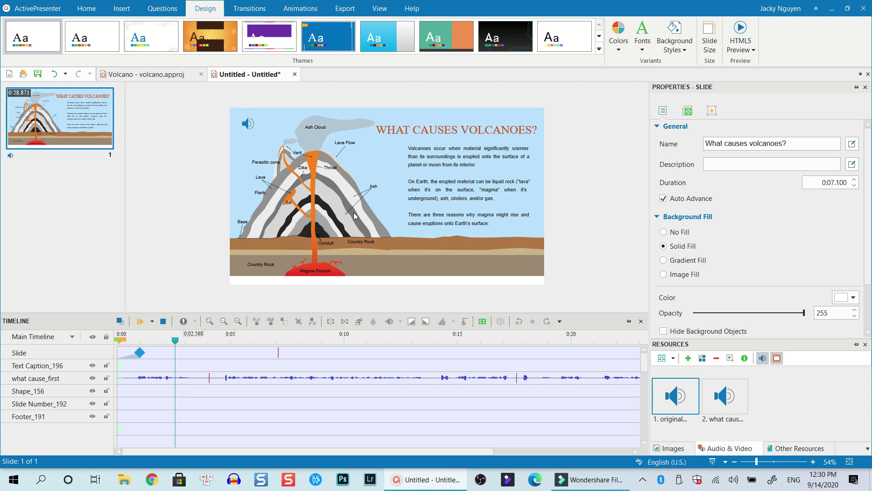
Step: Export the slide as a video named Sample.mp4 and open its output folder
{"action": "left_click", "coordinate": [345, 9]}
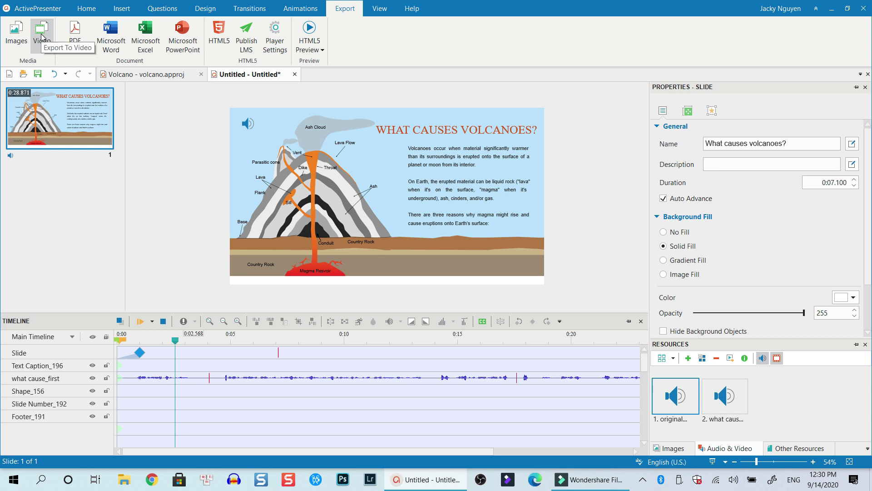
{"action": "left_click", "coordinate": [42, 36]}
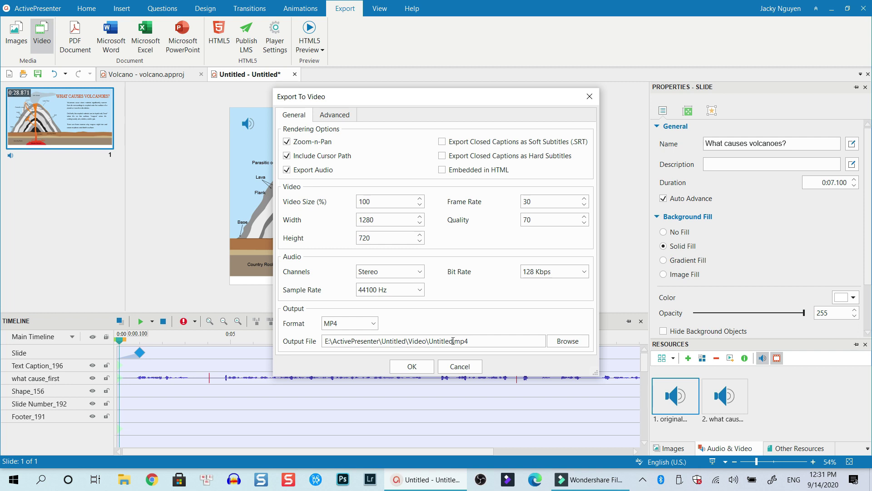
{"action": "left_click_drag", "start_coordinate": [453, 340], "coordinate": [429, 341]}
{"action": "type", "text": "Sample"}
{"action": "left_click", "coordinate": [424, 366]}
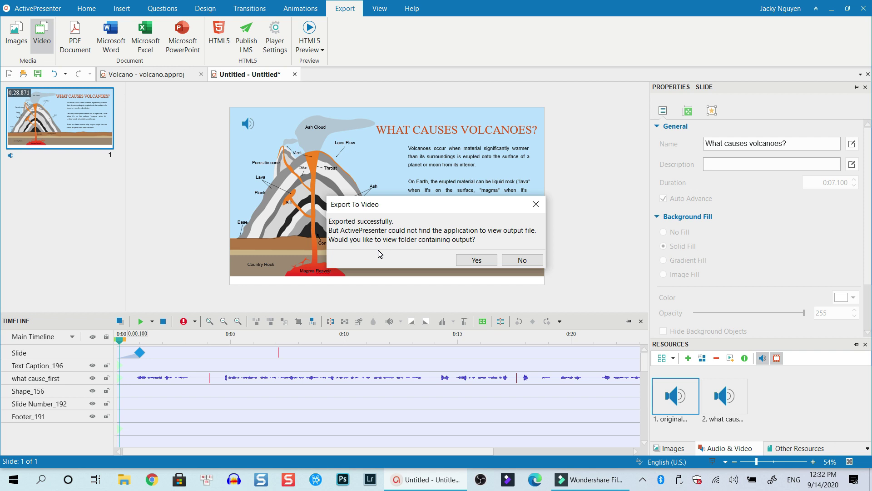
{"action": "left_click", "coordinate": [475, 260]}
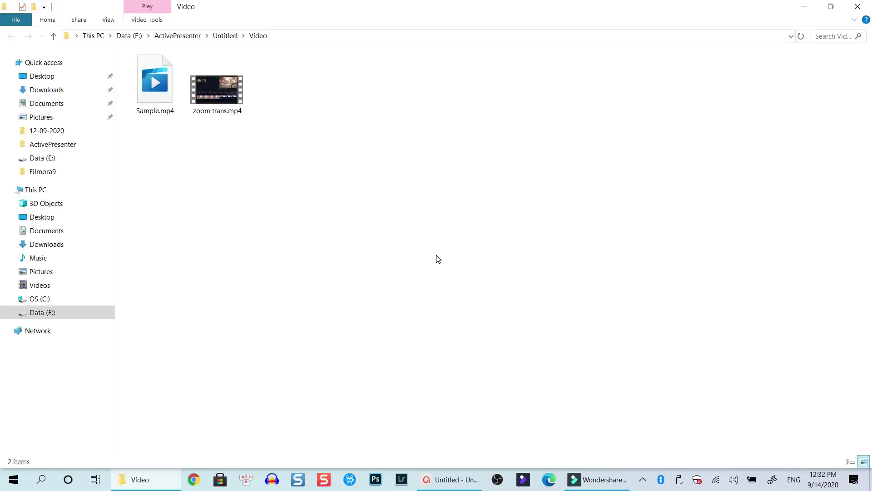
Step: Play Sample.mp4 from the Video folder in Movies & TV
{"action": "double_click", "coordinate": [153, 95]}
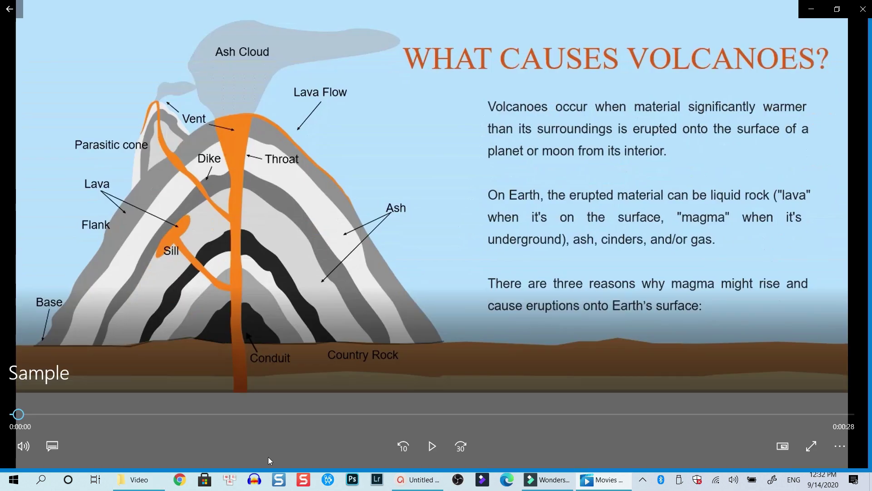